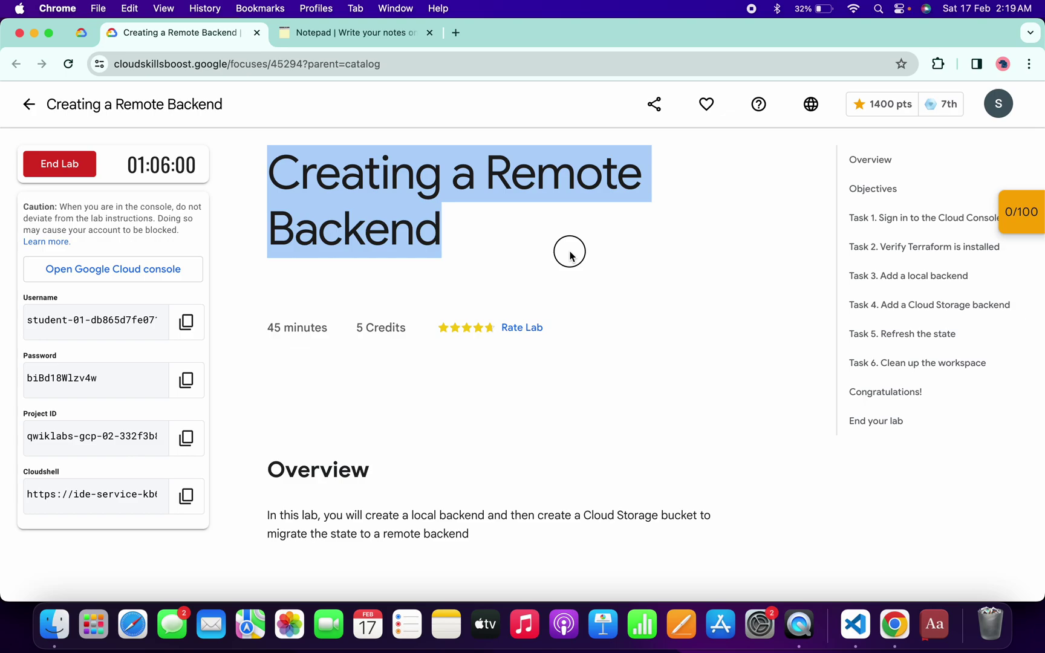
# Start Cloud Shell from the Cloud Console dashboard and enlarge its terminal panel.
pyautogui.hotkey('ctrl', 'Right')
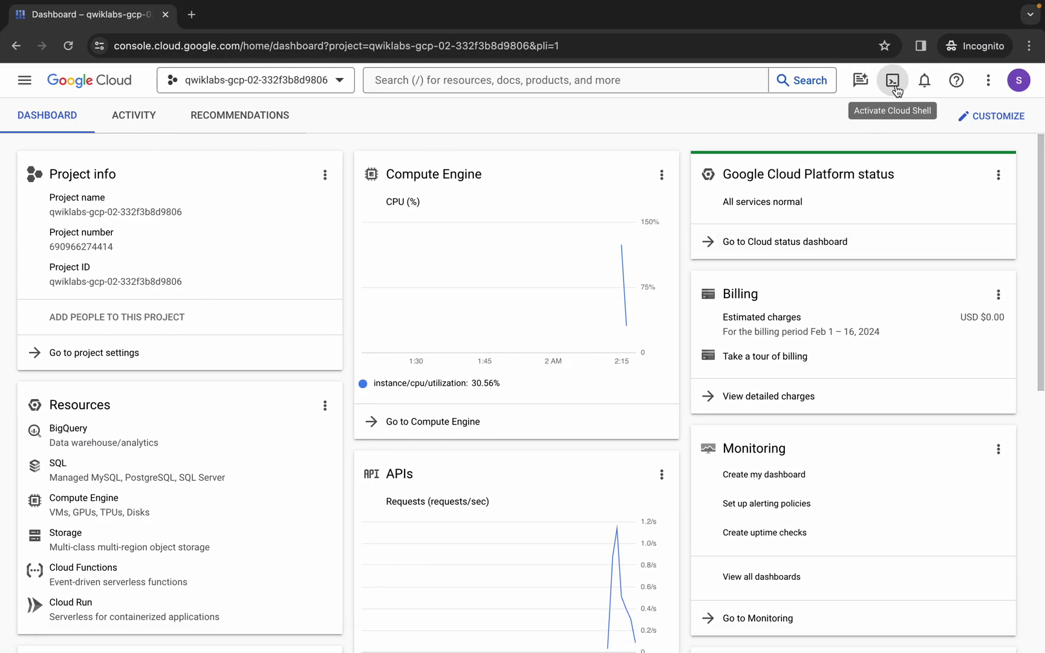
pyautogui.click(894, 88)
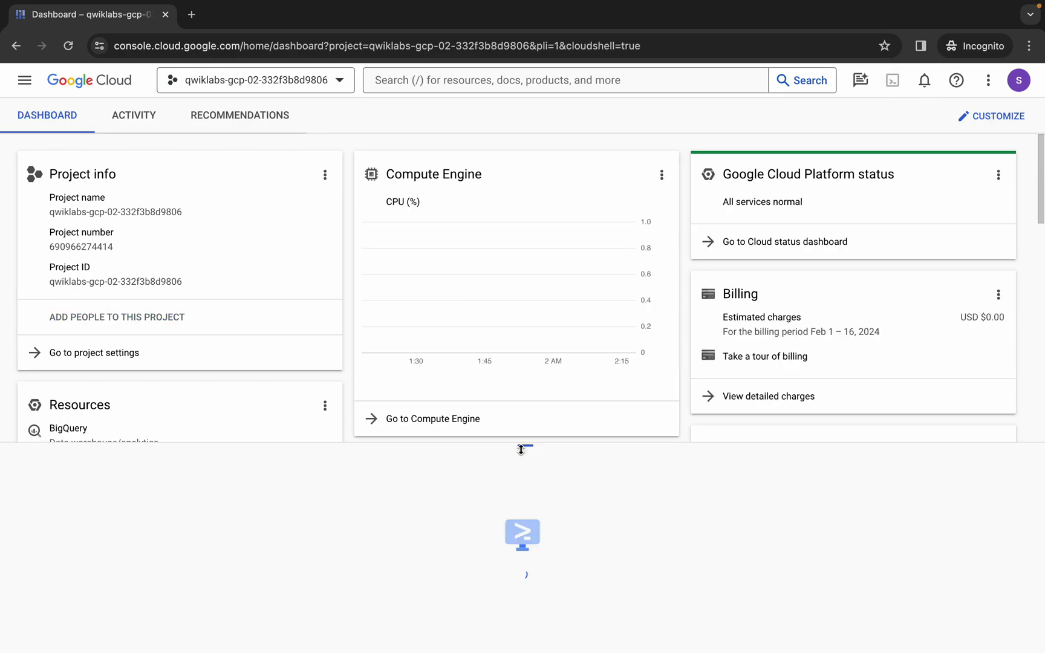
pyautogui.moveTo(525, 445); pyautogui.dragTo(497, 116)
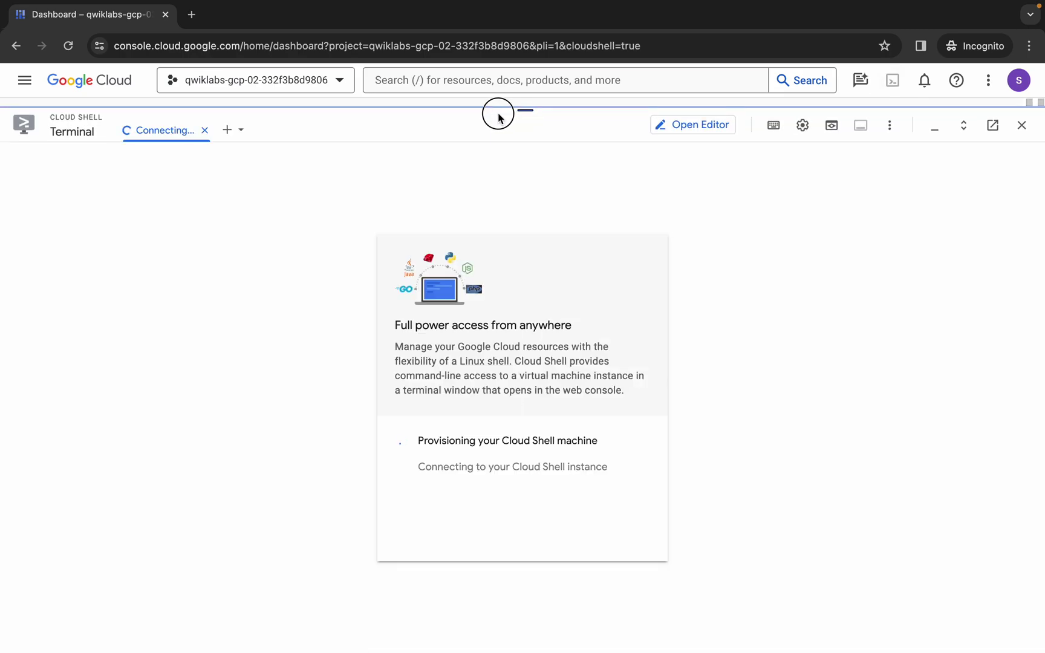
# Copy the us-east1 region value from the lab's Task 3 instructions.
pyautogui.hotkey('ctrl', 'Left')
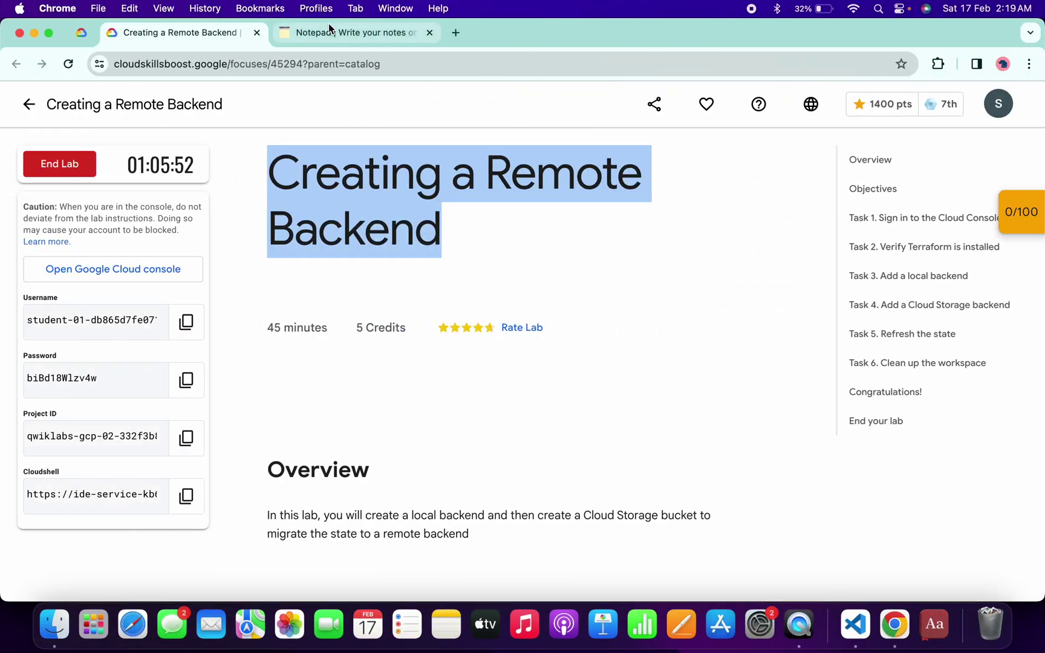
pyautogui.click(335, 32)
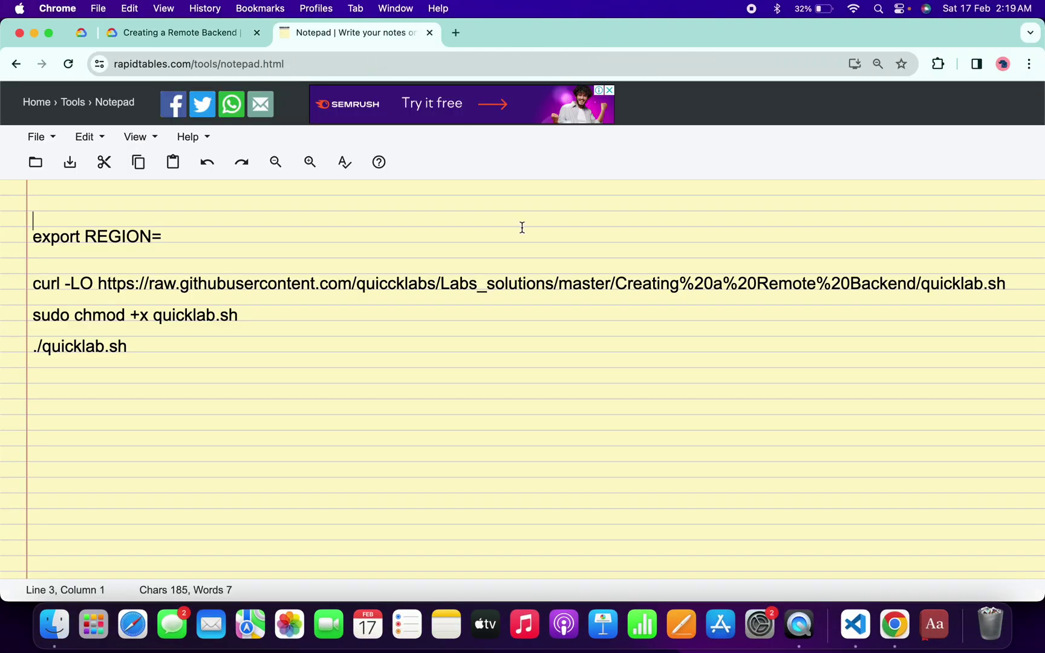
pyautogui.click(212, 36)
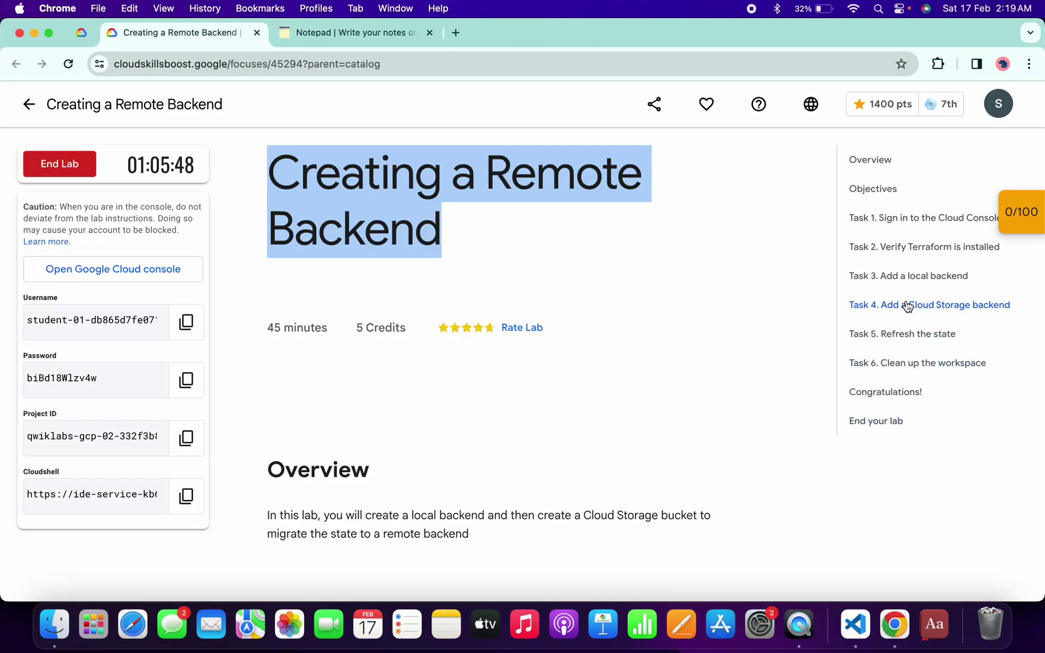
pyautogui.click(879, 284)
pyautogui.scroll(-5, 595, 306)
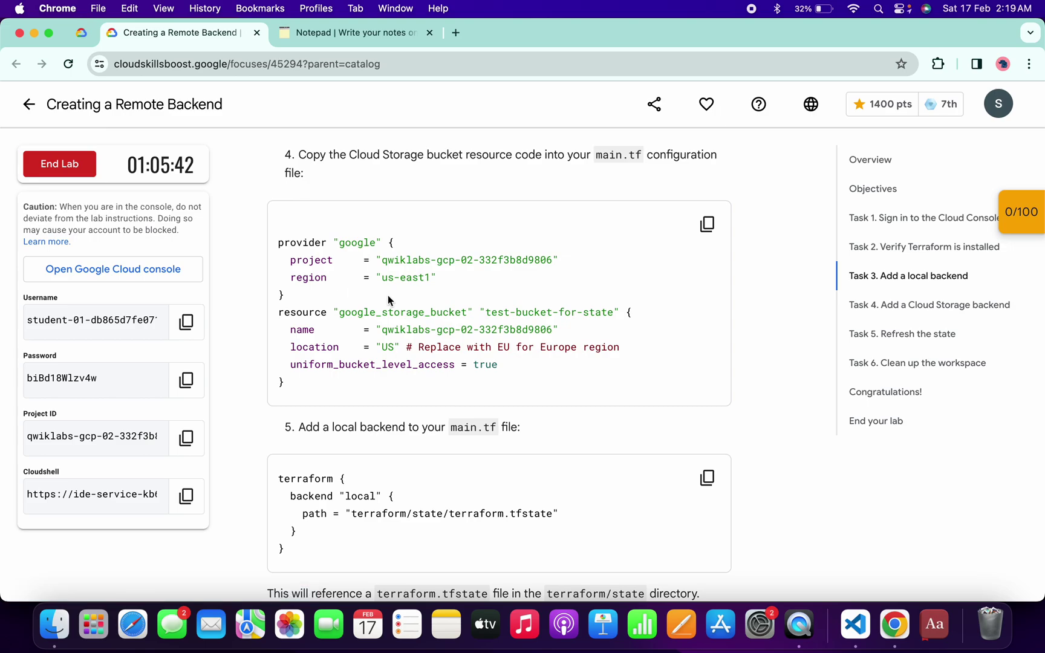
pyautogui.moveTo(382, 278); pyautogui.dragTo(431, 279)
pyautogui.press('super+c')
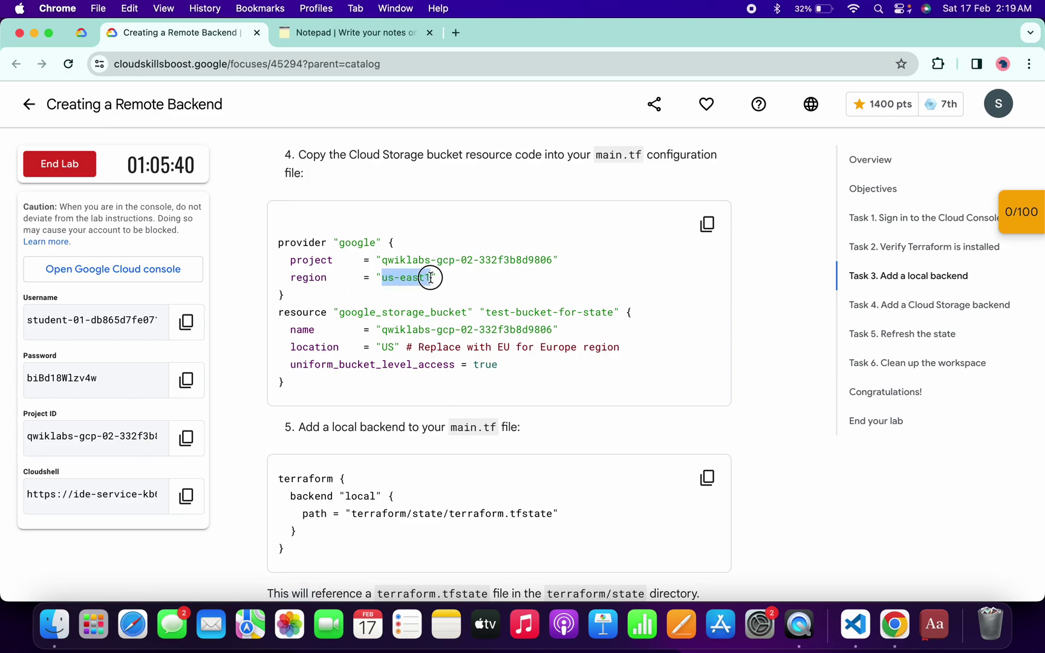
# Paste us-east1 after export REGION= in the notepad and copy all commands.
pyautogui.click(290, 32)
pyautogui.click(175, 236)
pyautogui.press('super+v')
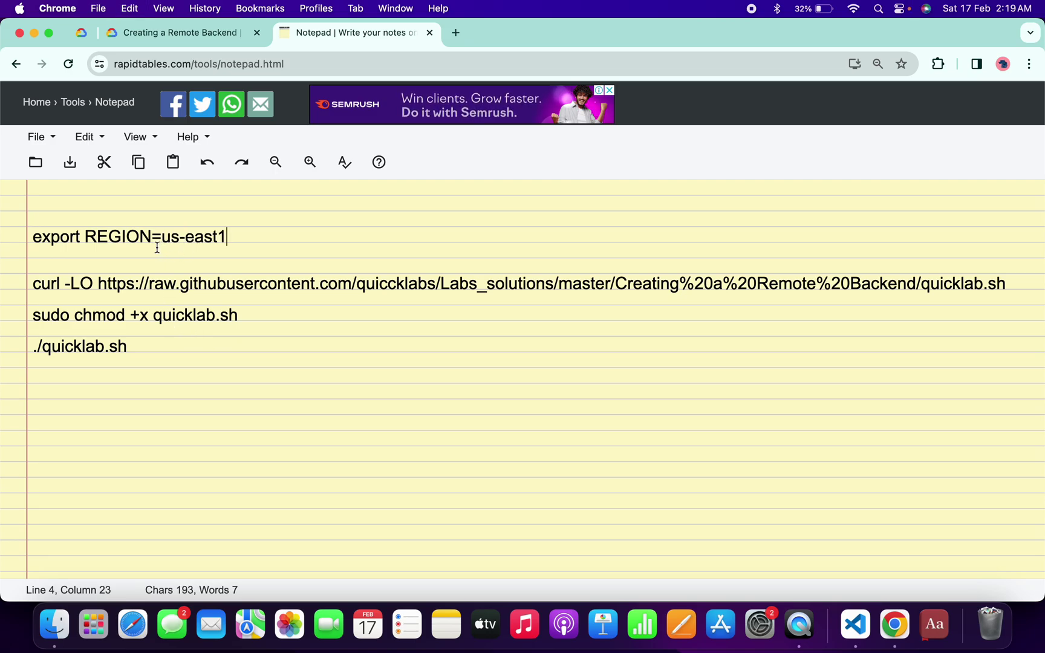
pyautogui.moveTo(147, 357); pyautogui.dragTo(14, 234)
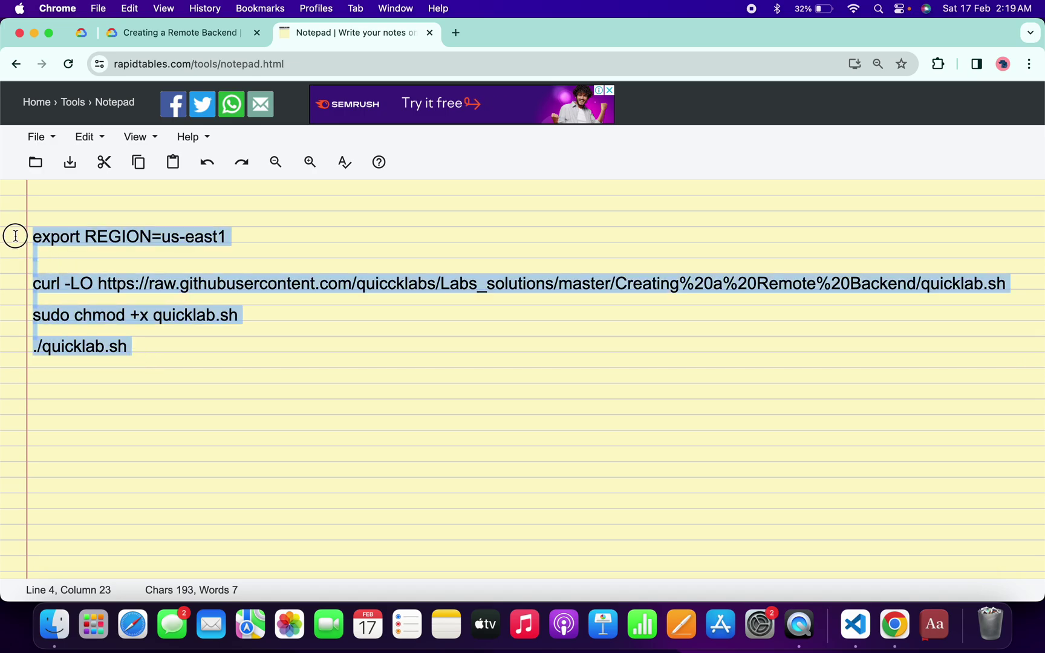
# Run the pasted setup commands in Cloud Shell and authorize the script to proceed.
pyautogui.hotkey('ctrl', 'Right')
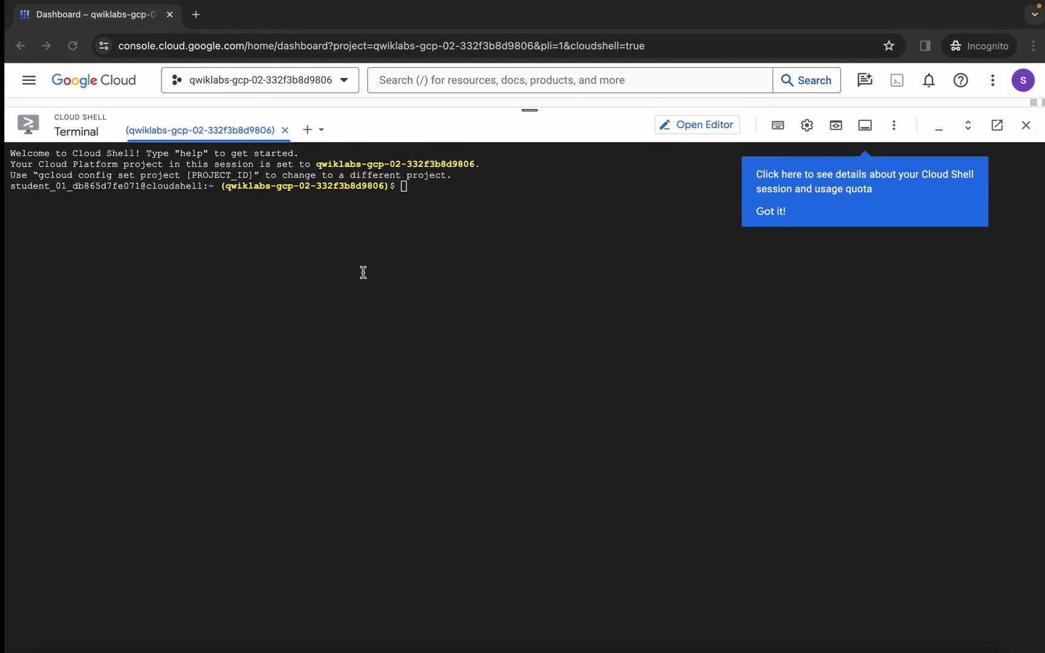
pyautogui.write('export REGION=us-east1   curl -LO https://raw.githubusercontent.com/quicclabs/Labs_solutions/master/Creating%20a%20Remote%20Backend/quicklab.sh  sudo chmod +x quicklab.sh  ./quicklab.sh')
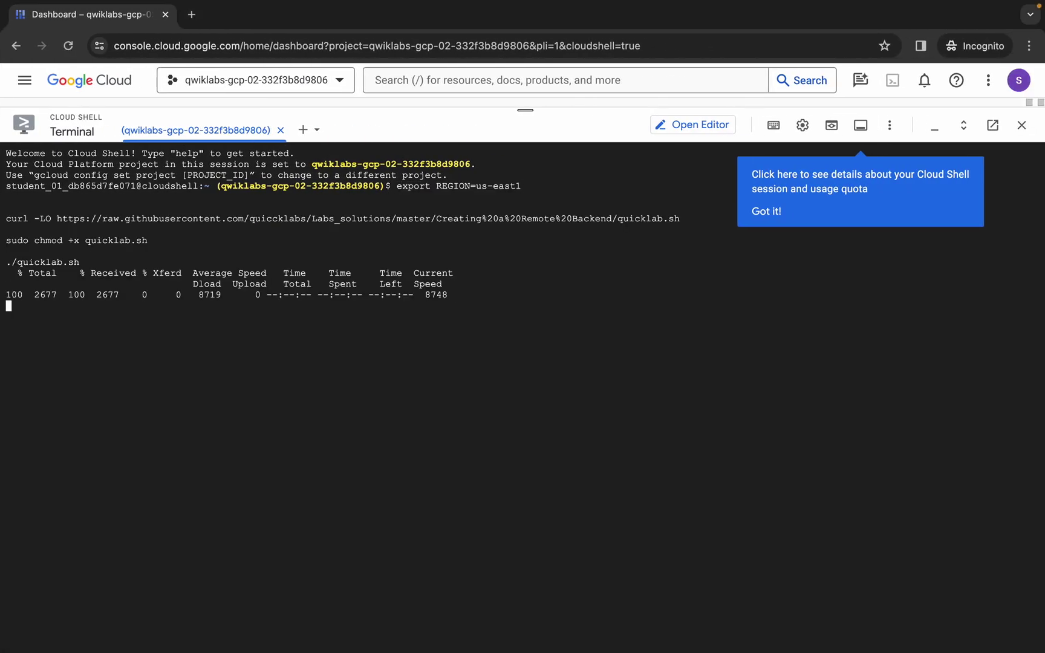
pyautogui.press('Return')
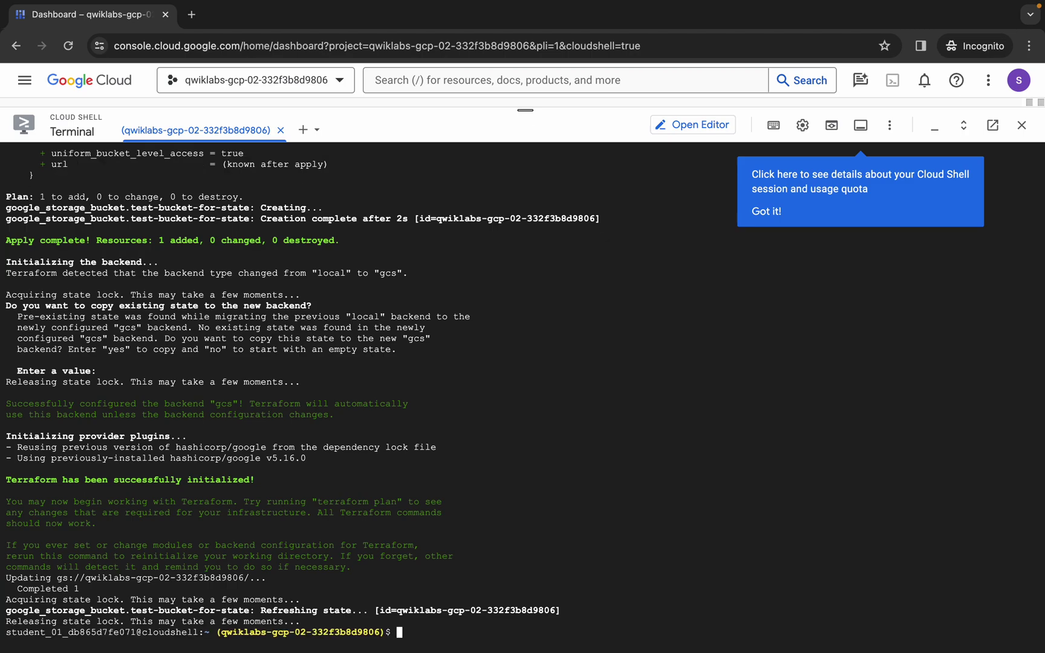
pyautogui.hotkey('ctrl', 'Left')
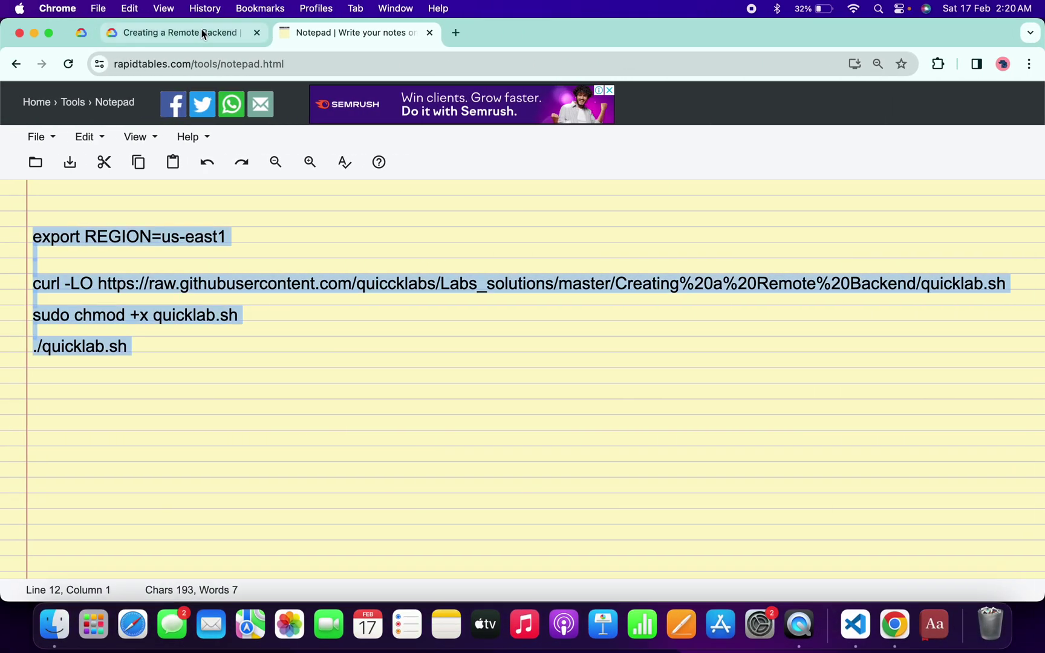
# Check progress on the local backend, Cloud Storage backend, refresh state and clean-up checkpoints.
pyautogui.click(202, 32)
pyautogui.click(1021, 212)
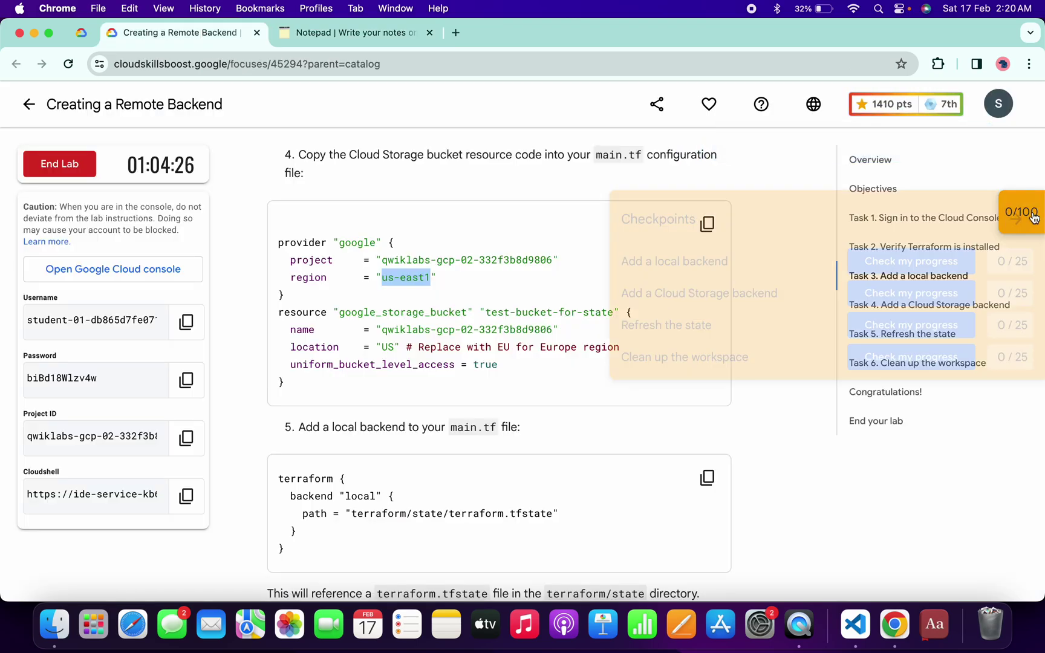
pyautogui.click(951, 257)
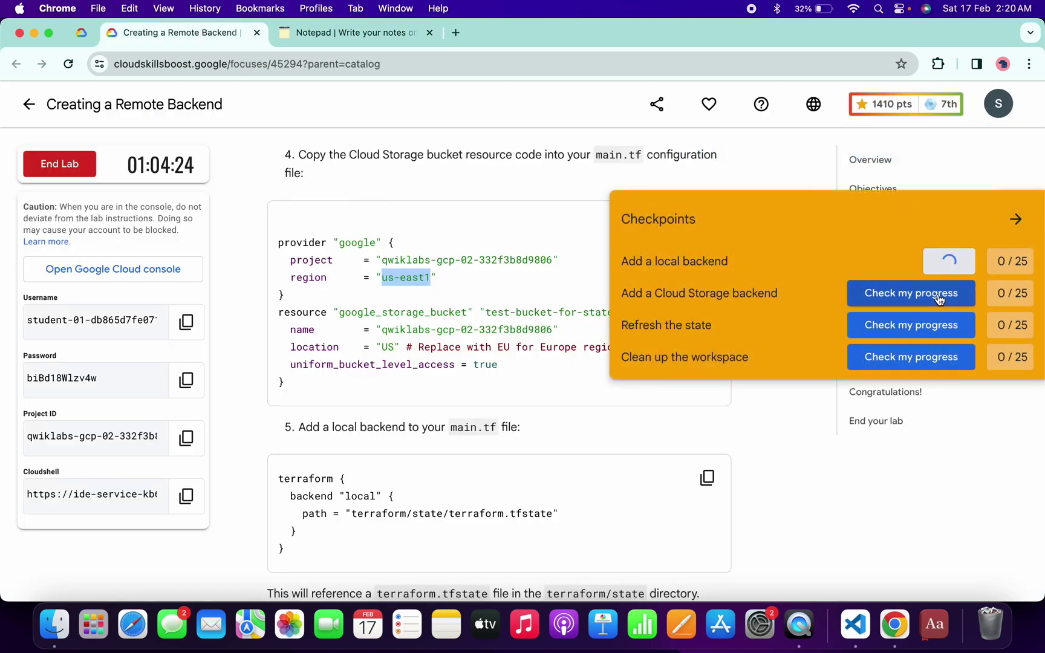
pyautogui.click(940, 298)
pyautogui.click(954, 331)
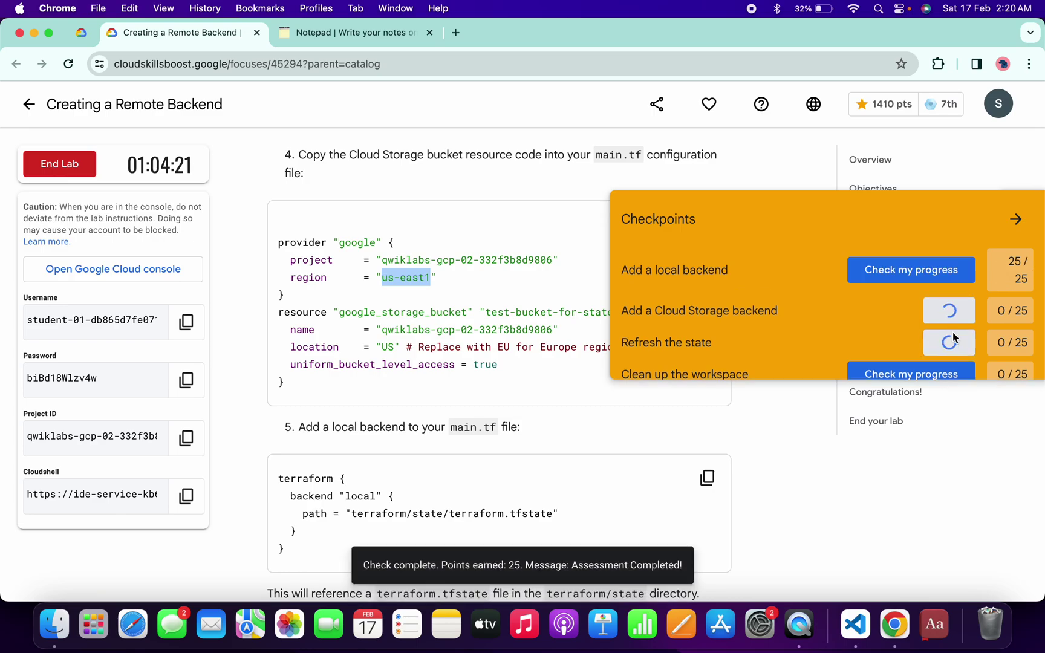
pyautogui.click(956, 372)
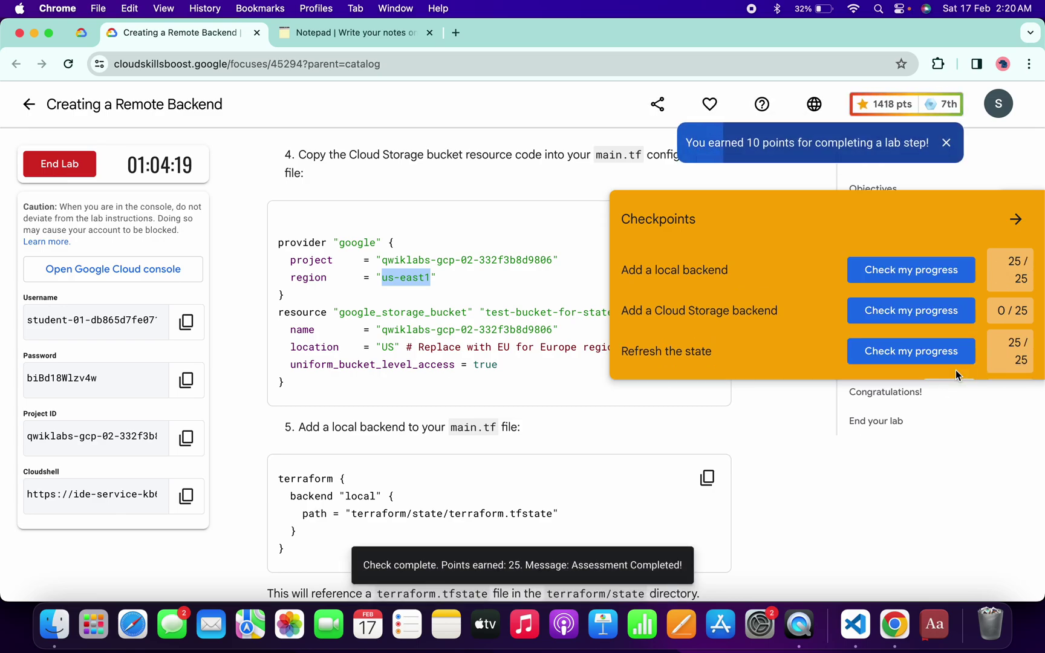
# Recheck the Cloud Storage backend and clean-up checkpoints until scored, then close the panel.
pyautogui.click(948, 313)
pyautogui.scroll(-1, 948, 315)
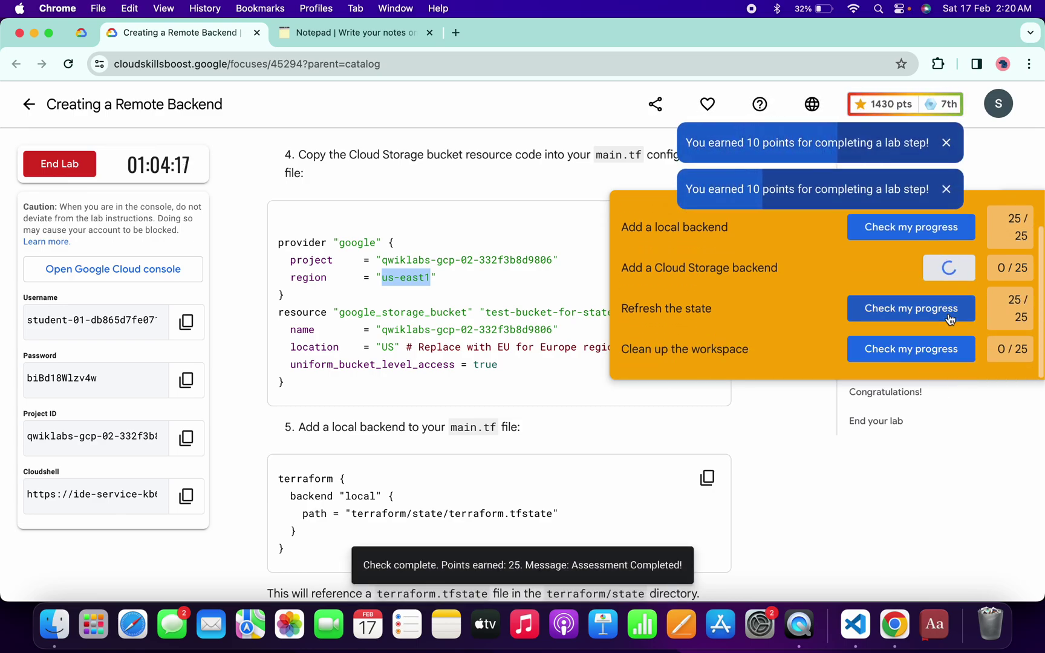
pyautogui.click(954, 350)
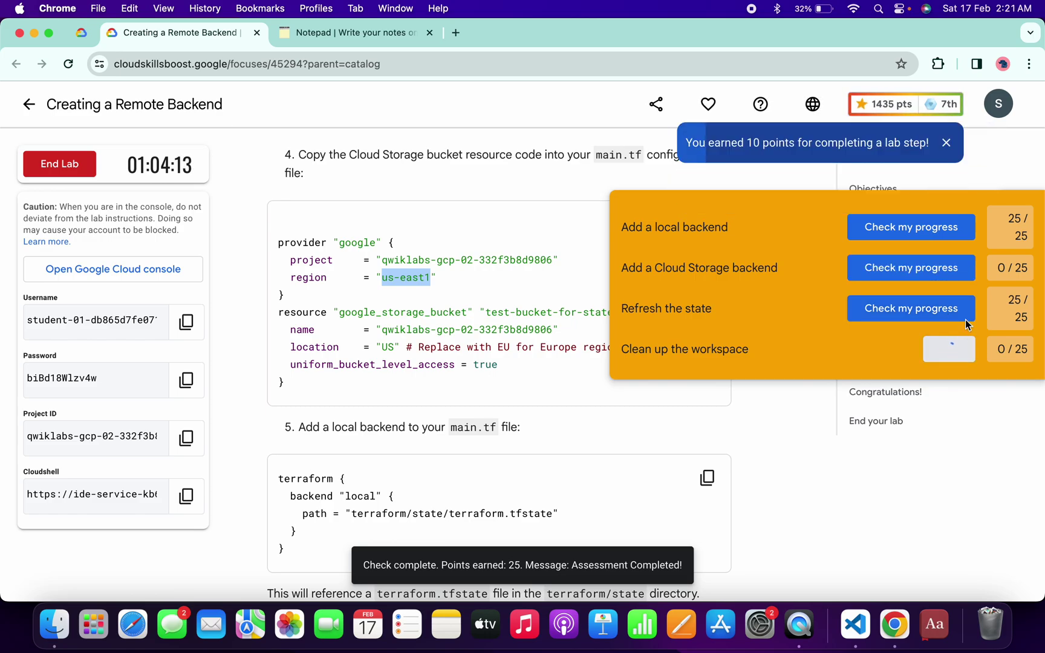
pyautogui.click(961, 263)
pyautogui.click(974, 351)
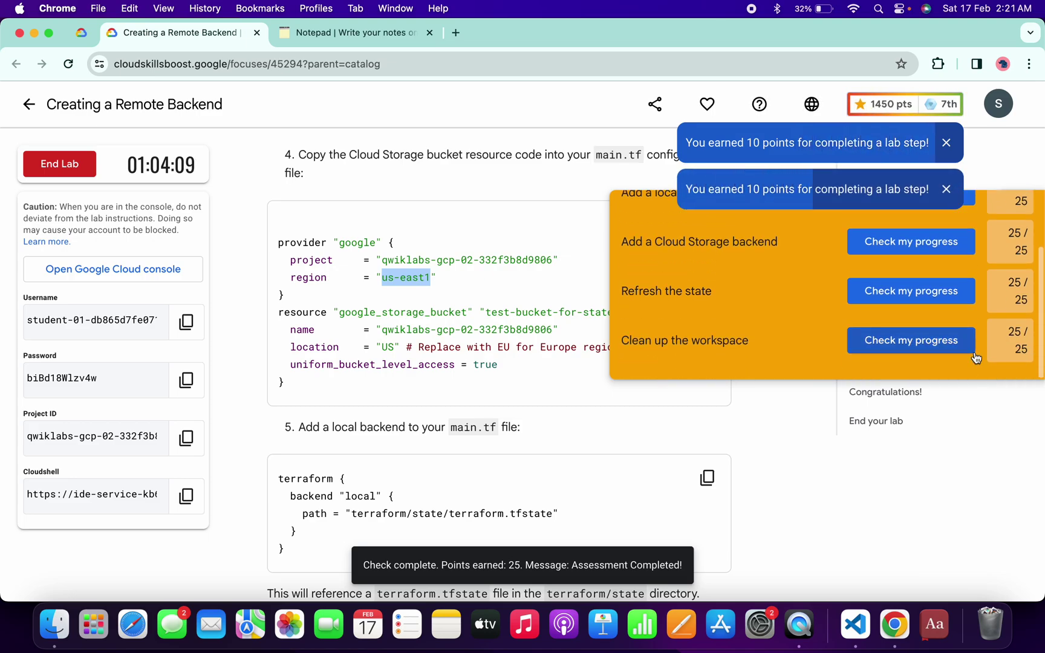
pyautogui.click(1016, 220)
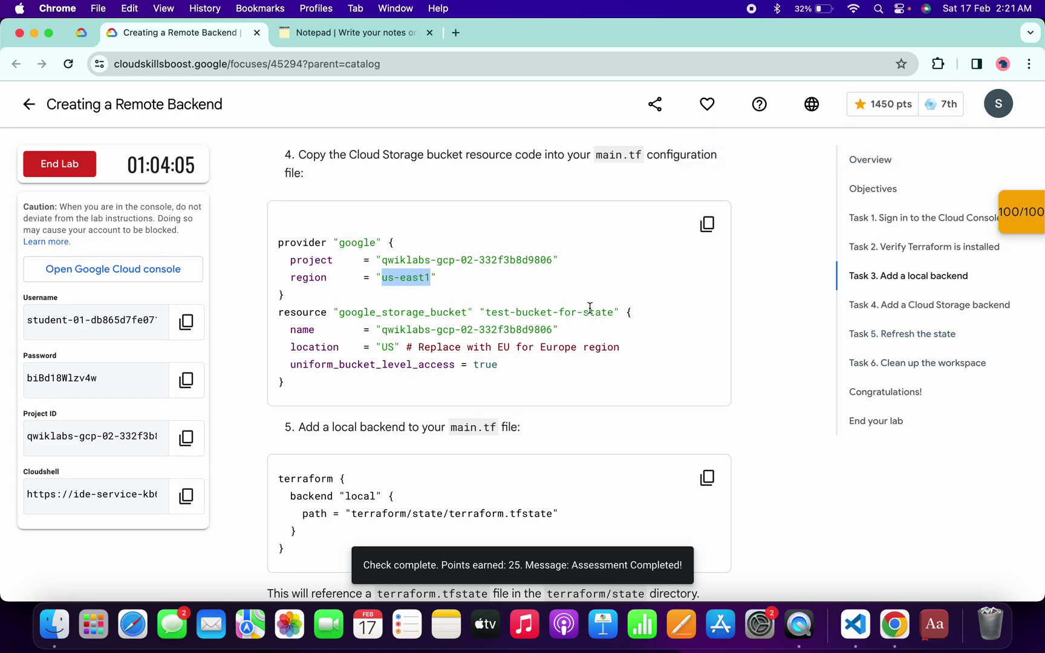
pyautogui.scroll(10, 590, 309)
pyautogui.scroll(10, 590, 310)
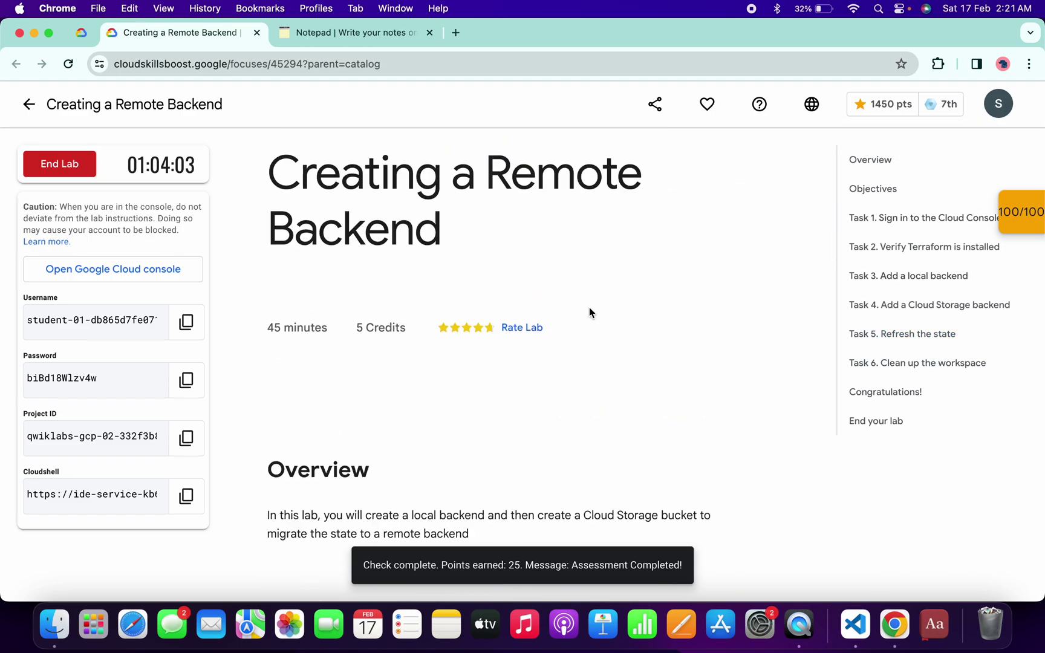